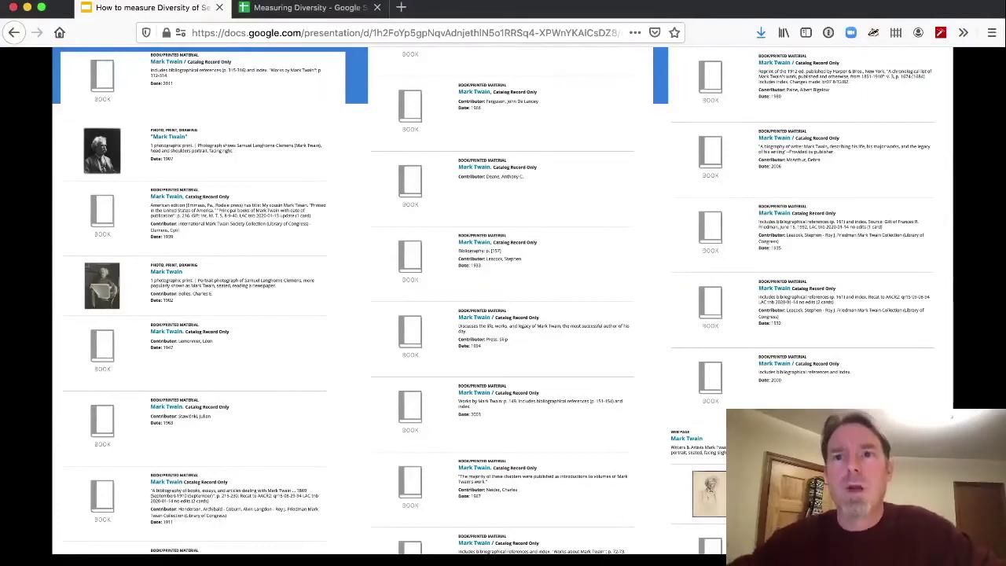
Step: Advance the presentation to the math slide and switch to the Measuring Diversity spreadsheet in Google Sheets to view its result position list
key(Right)
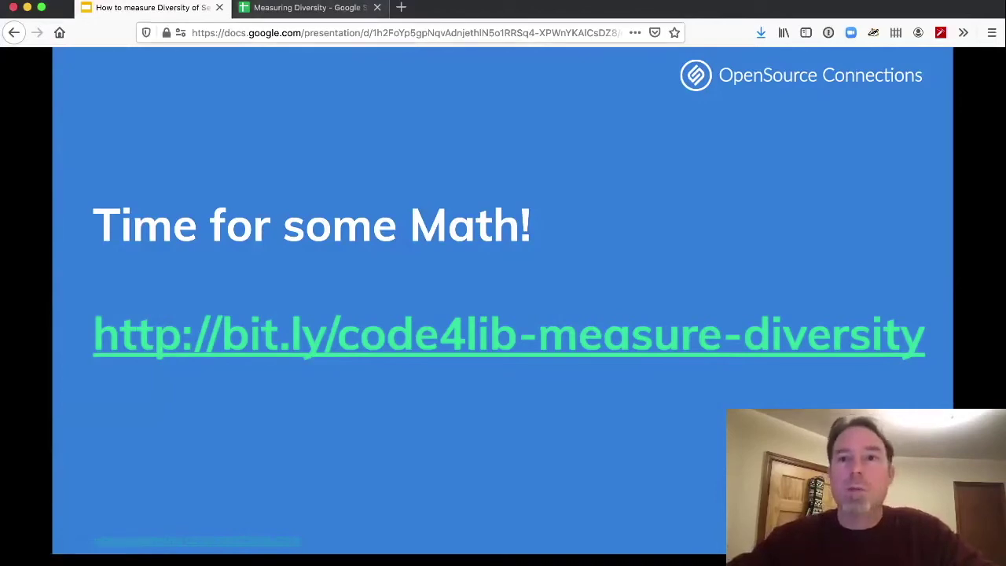
click(310, 7)
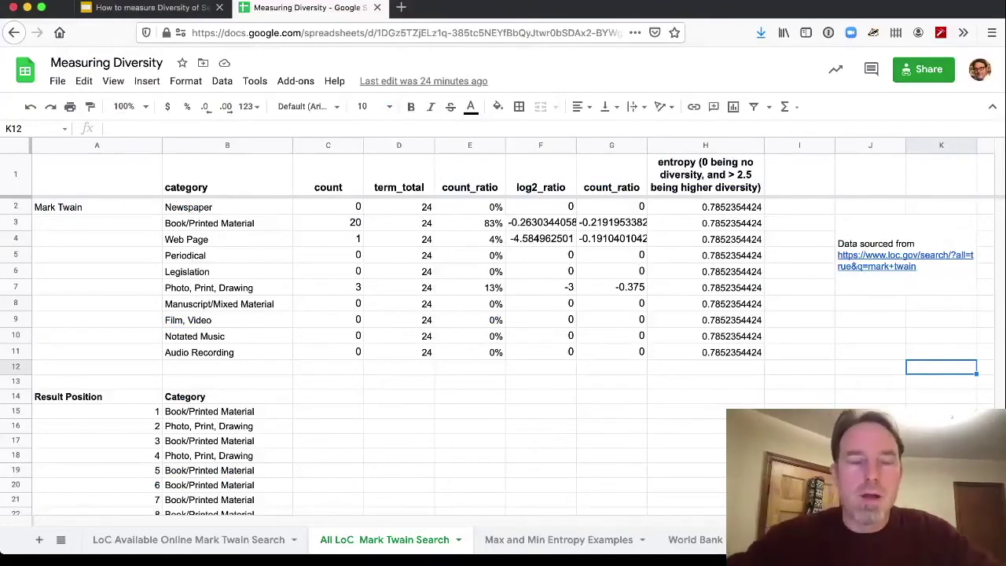
scroll(393, 314, down, 1)
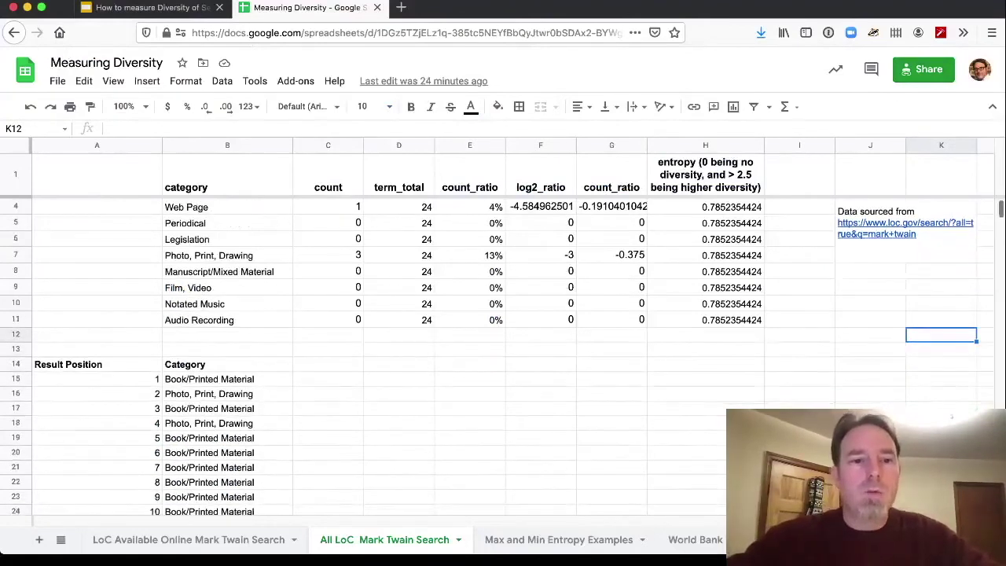
scroll(393, 315, up, 1)
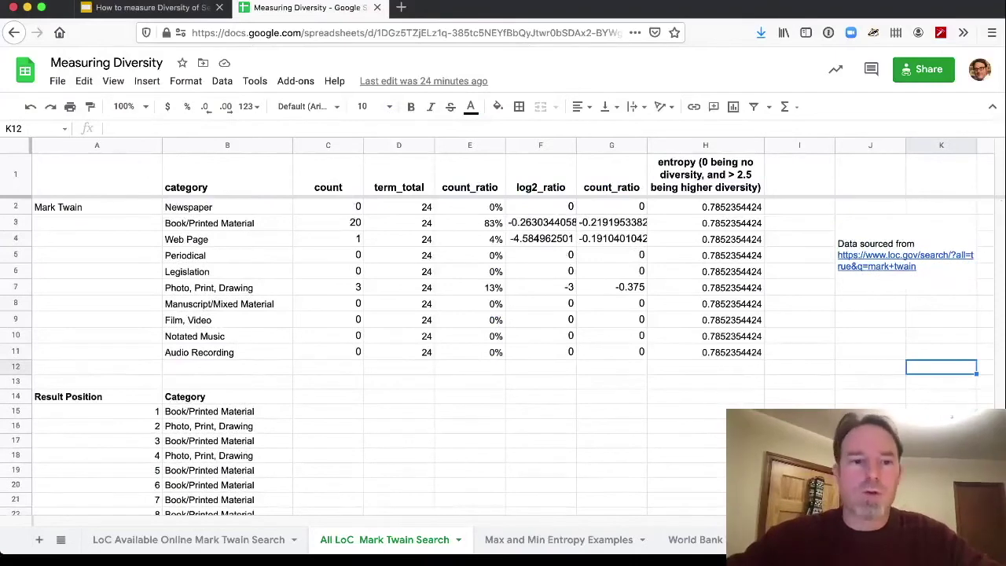
scroll(503, 357, down, 2)
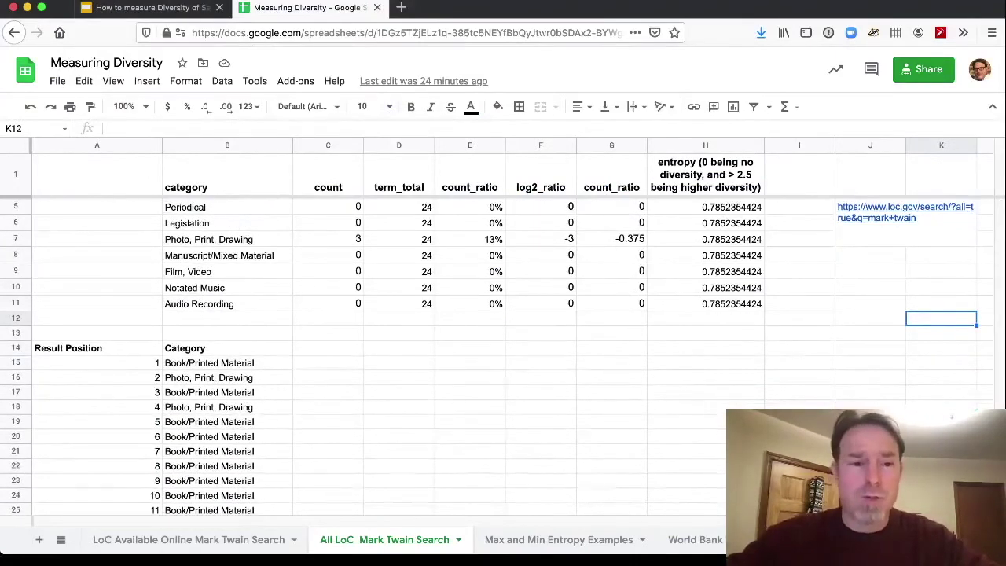
scroll(393, 314, down, 1)
scroll(393, 314, down, 1)
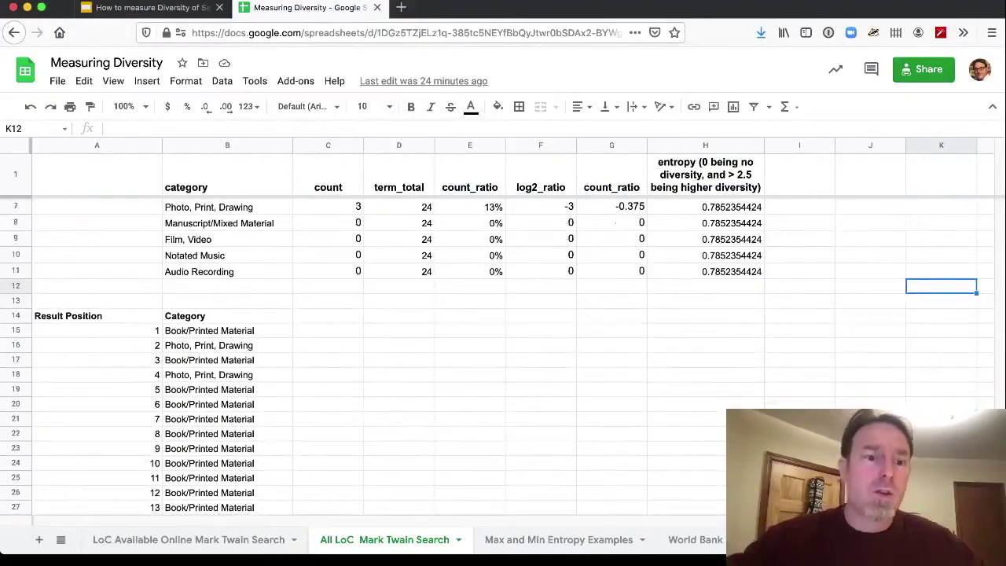
scroll(393, 314, down, 1)
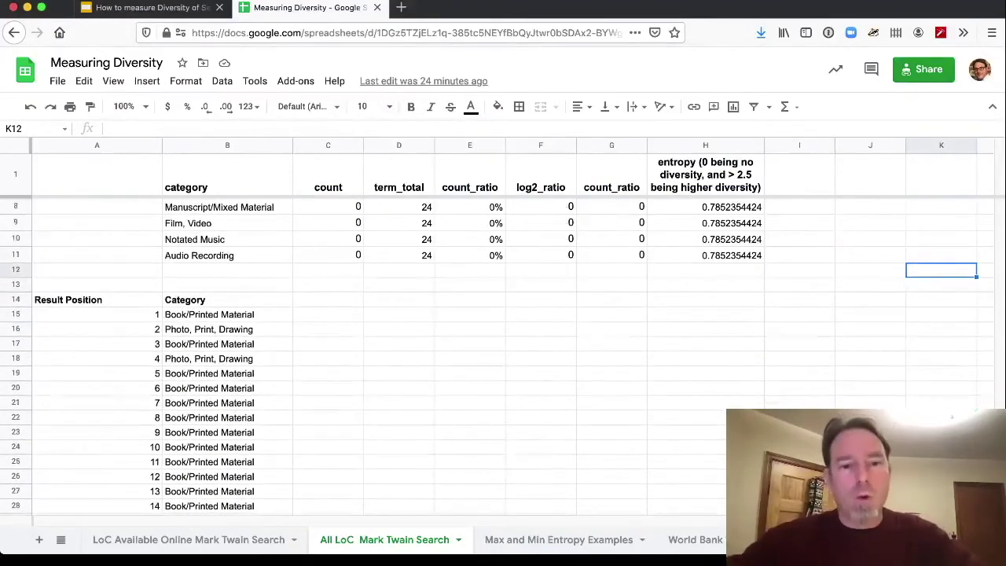
scroll(393, 315, down, 1)
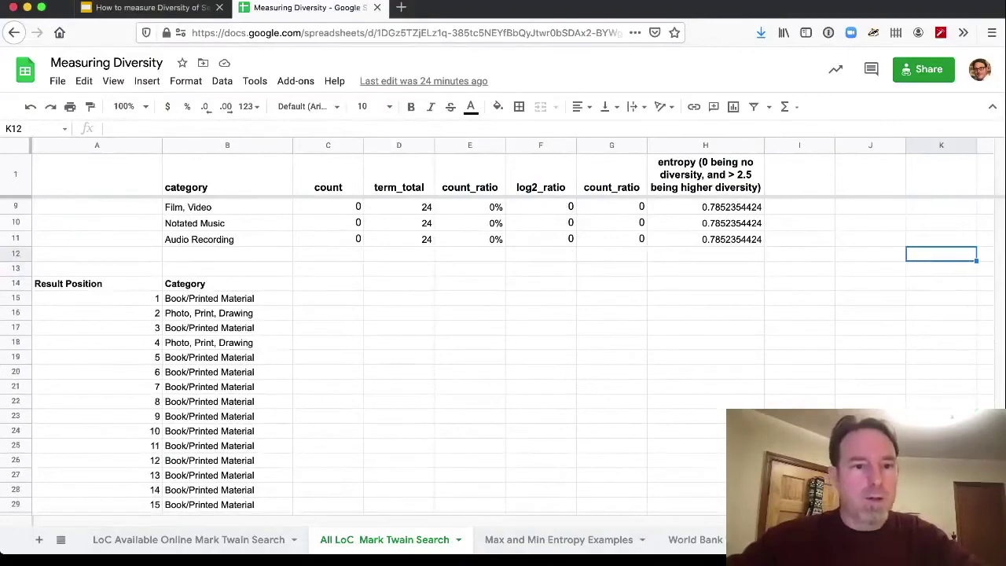
Step: Examine the category assigned to each result position from 1 to 24 on the All LoC Mark Twain Search sheet
click(227, 298)
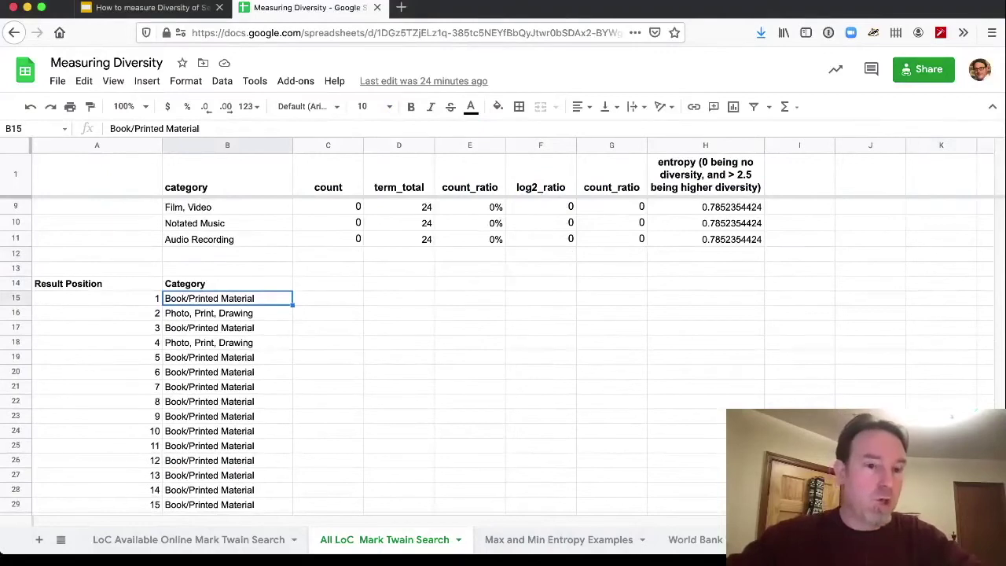
click(96, 313)
click(227, 312)
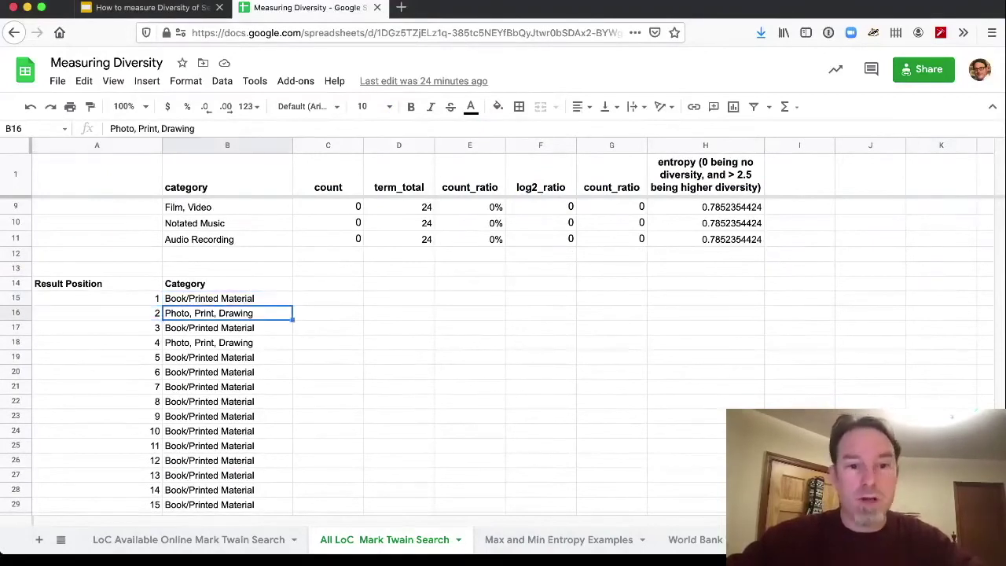
click(97, 328)
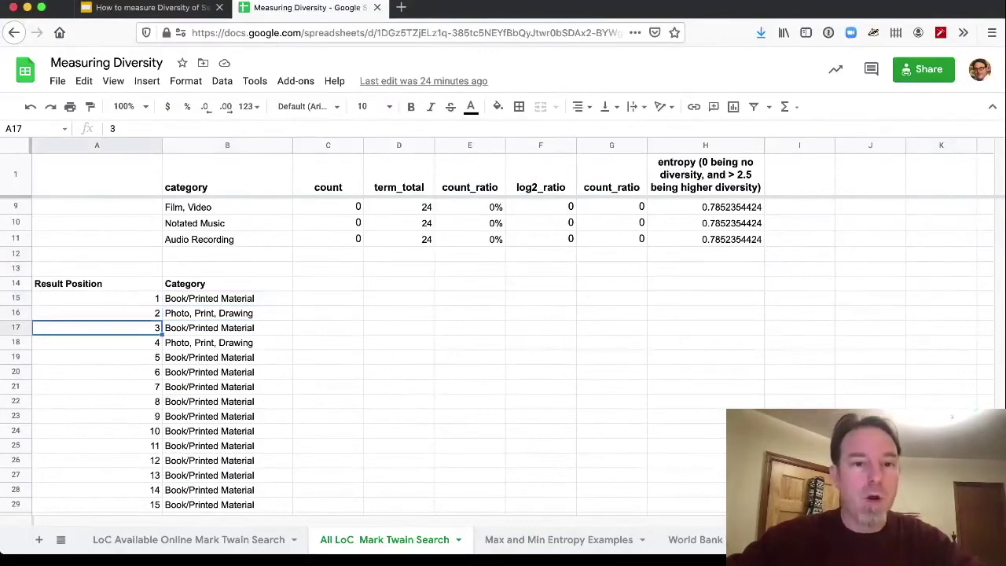
scroll(377, 354, down, 2)
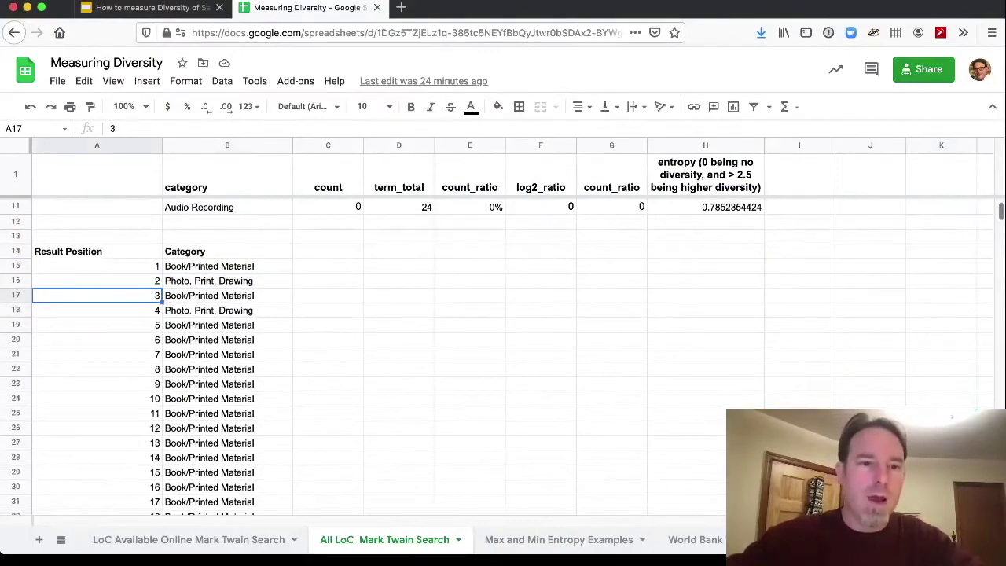
drag(227, 311, 228, 428)
scroll(228, 427, down, 4)
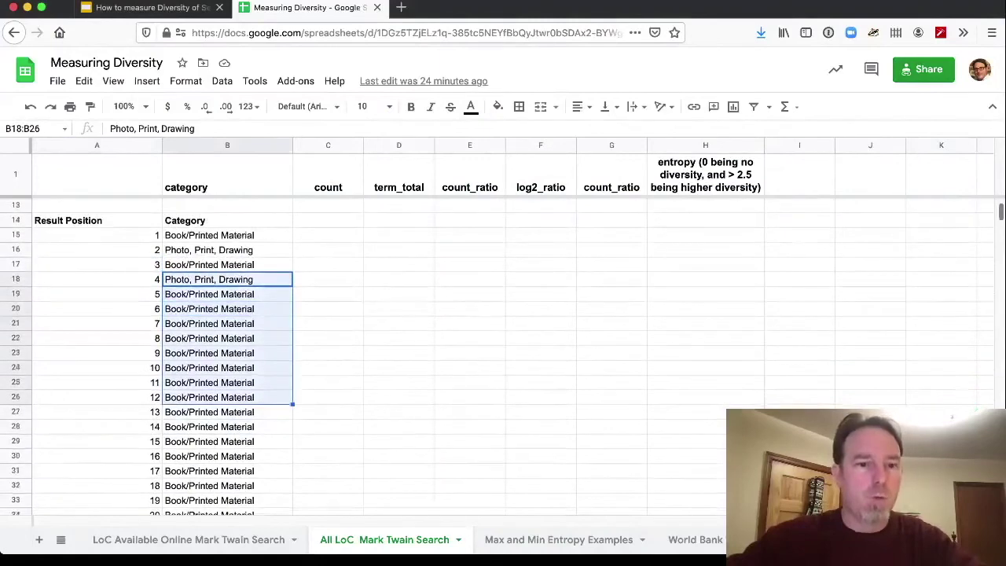
scroll(228, 354, down, 3)
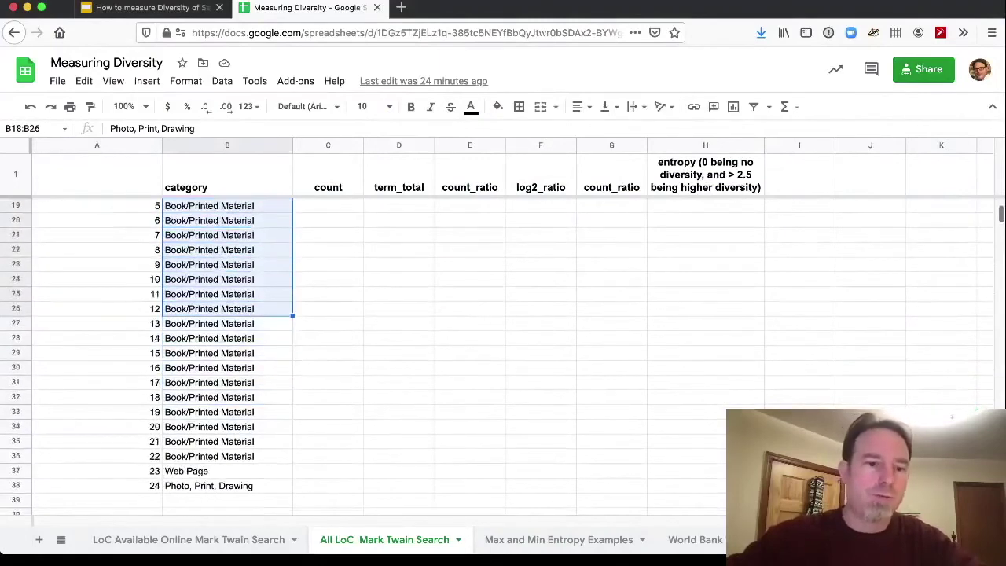
click(227, 471)
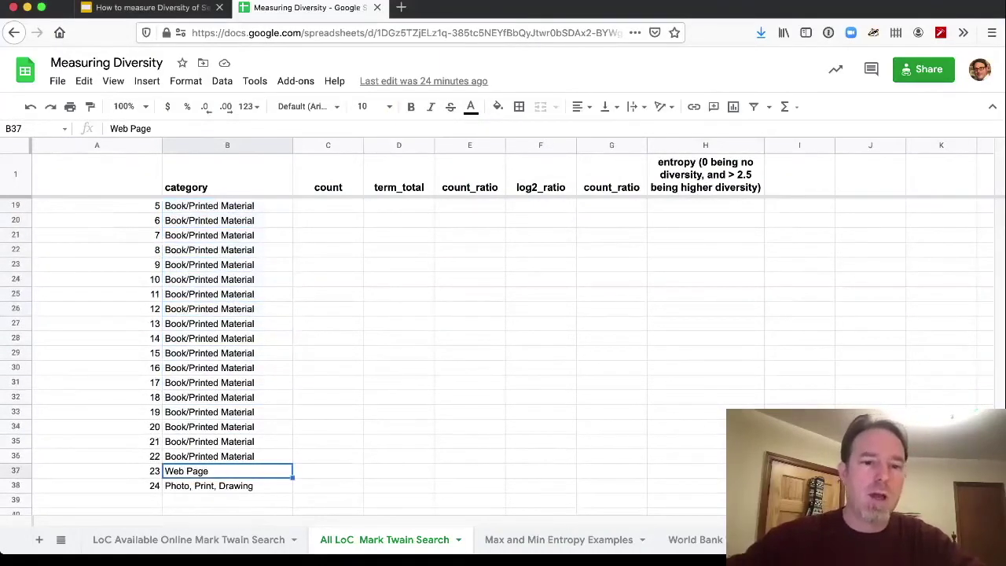
click(227, 485)
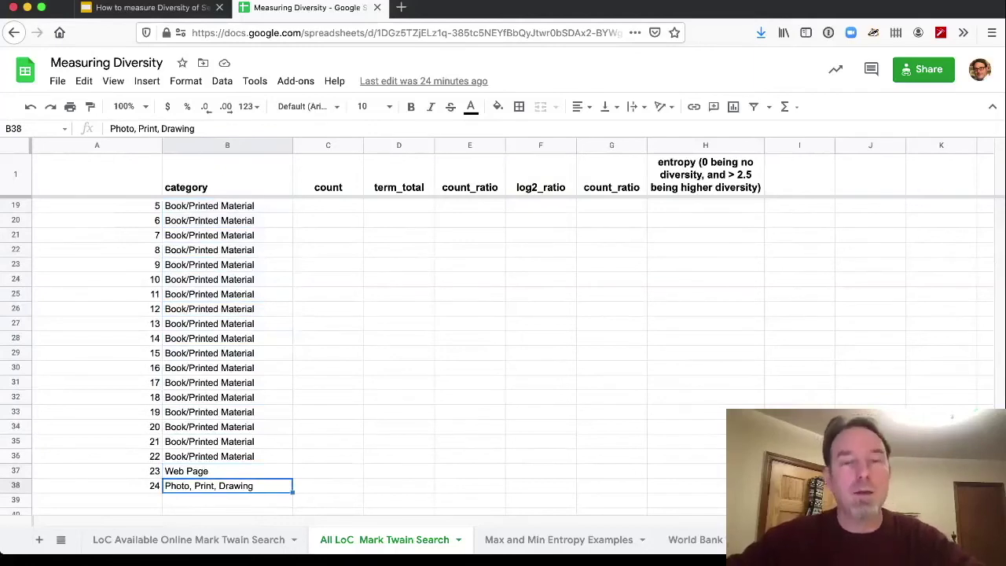
Step: Inspect the term_total column and the counts for Book/Printed Material, Web Page, and Photo, Print, Drawing in the summary table
scroll(377, 354, up, 1)
scroll(377, 354, up, 5)
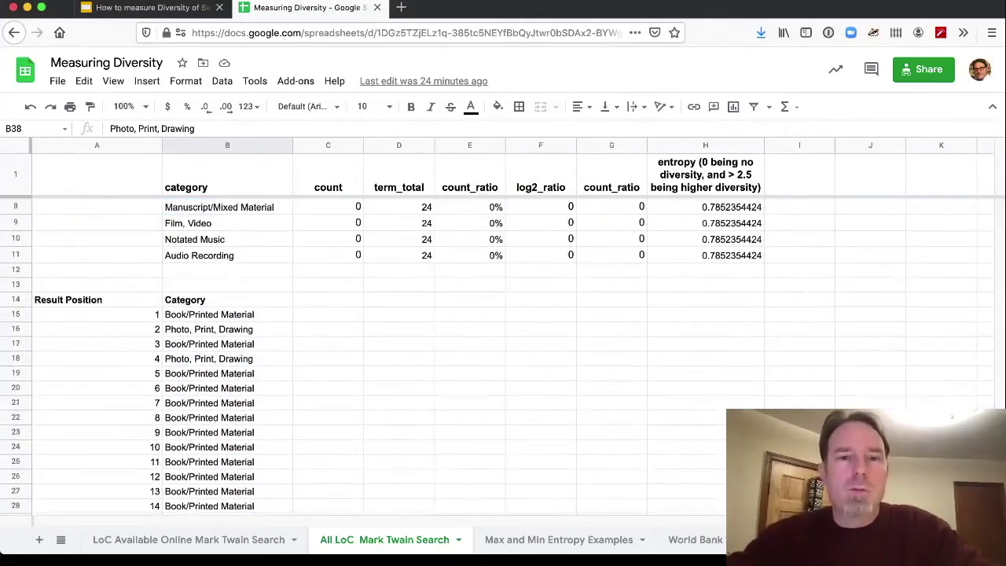
scroll(377, 354, up, 3)
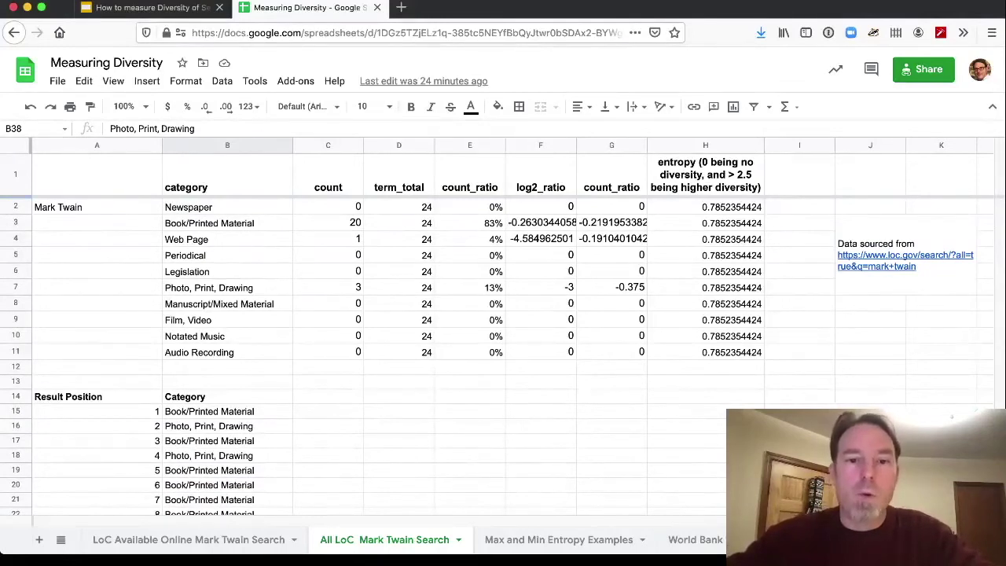
drag(399, 352, 399, 206)
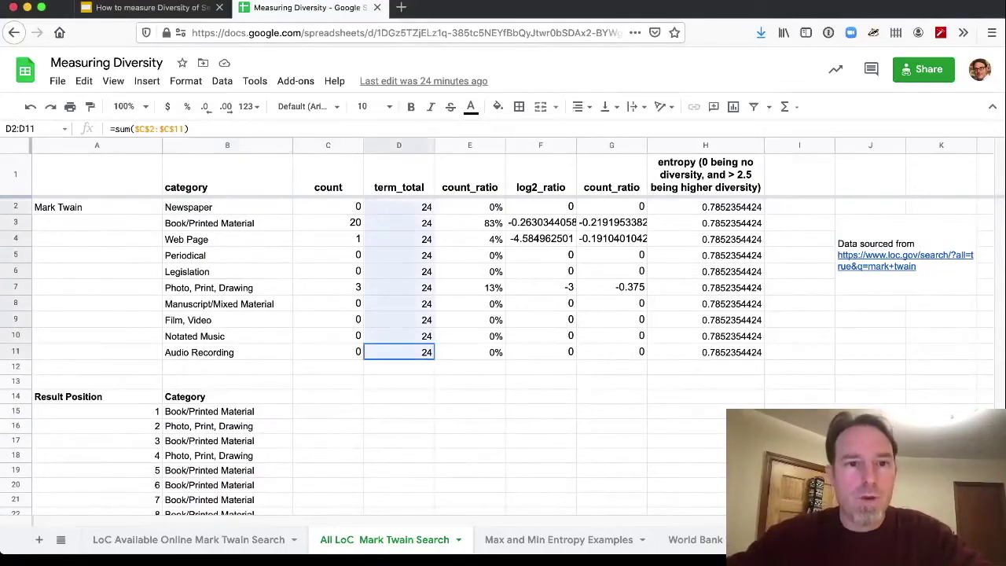
click(328, 222)
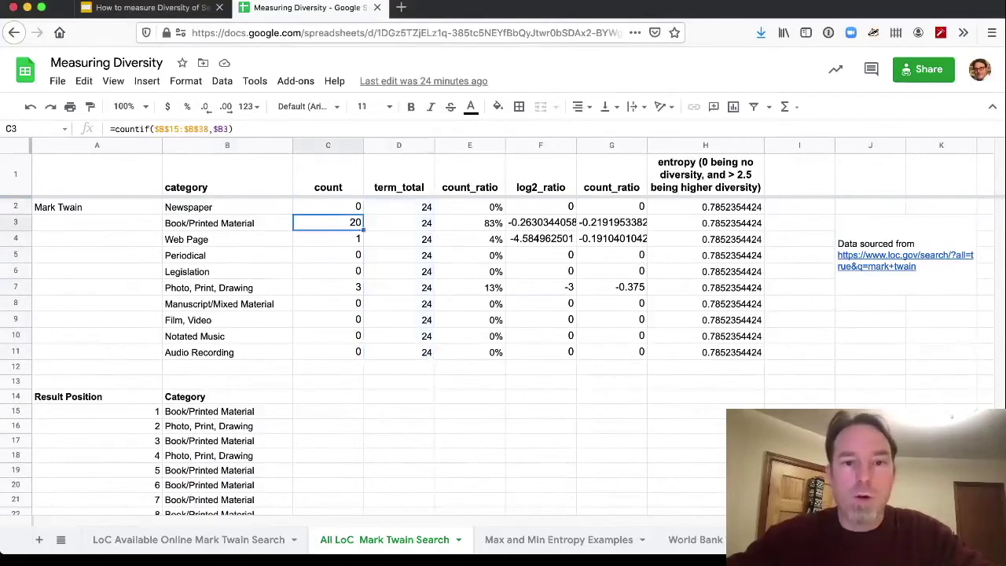
click(327, 239)
click(328, 287)
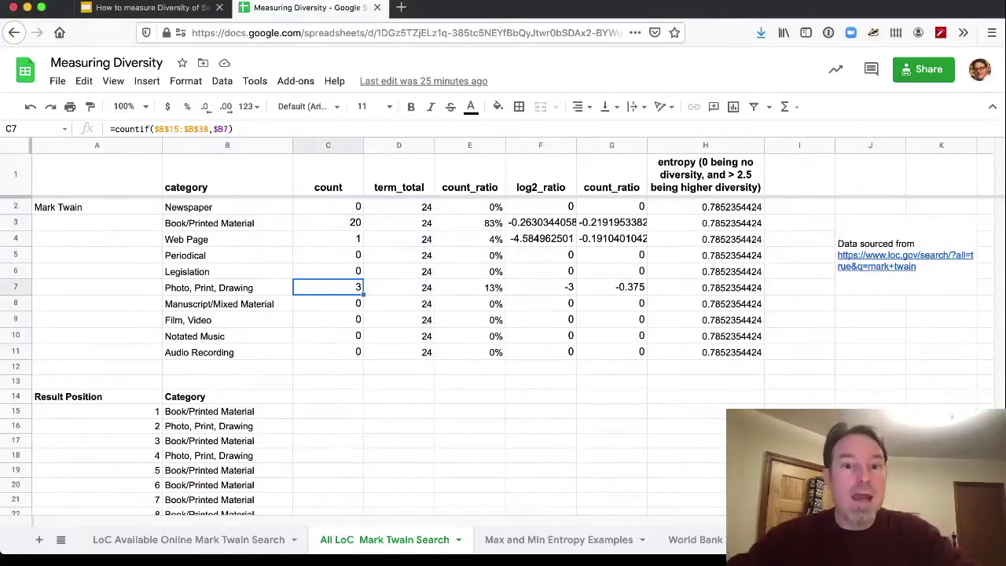
Step: Inspect the count_ratio cells for Book/Printed Material and Photo, Print, Drawing, and the entropy formula in H2
click(469, 222)
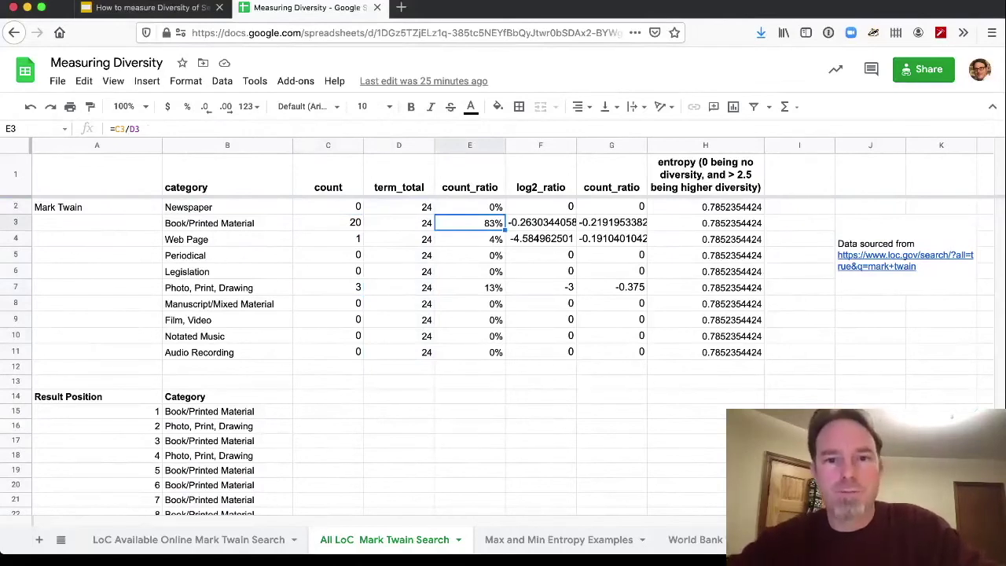
click(469, 287)
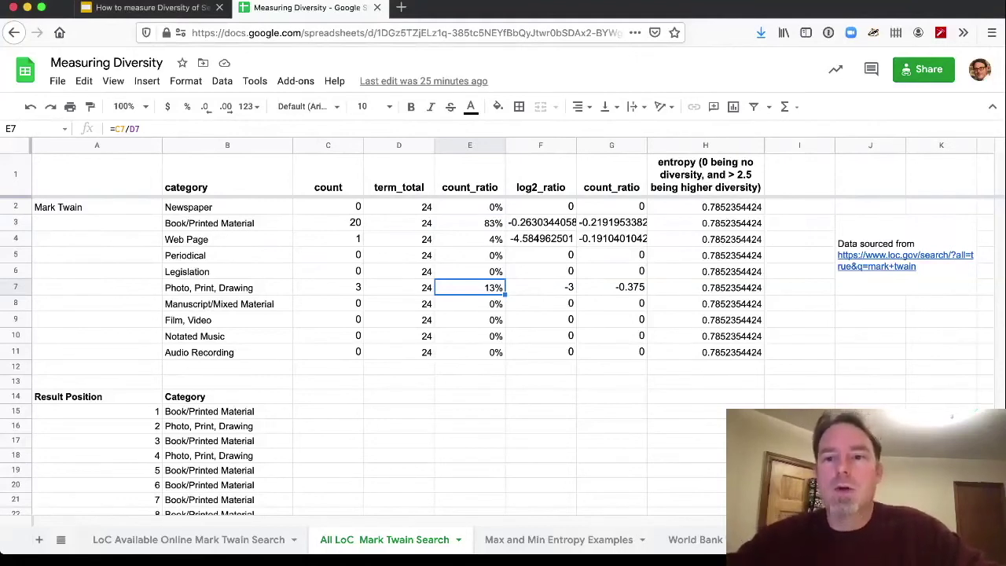
click(705, 207)
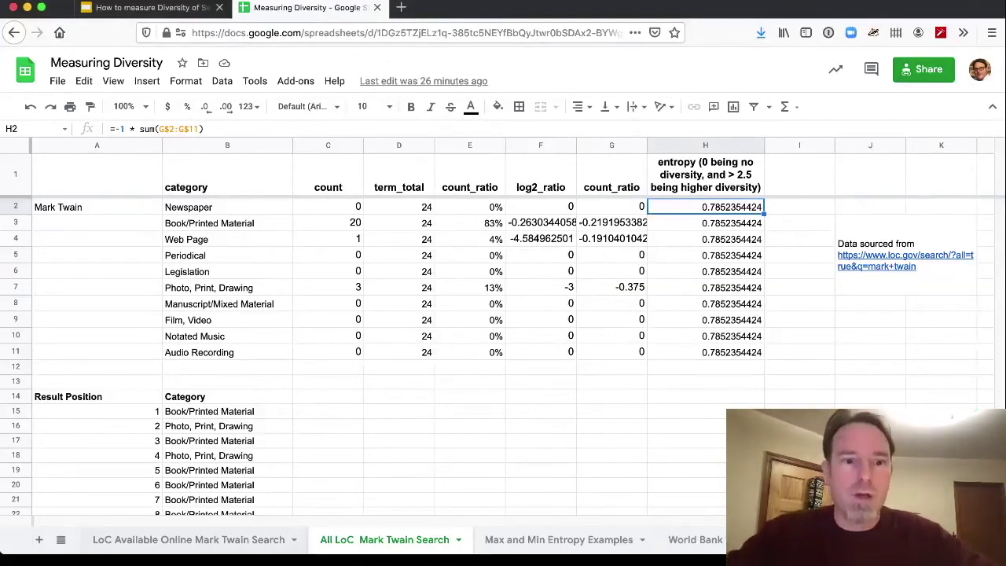
Step: Open the LoC Available Online Mark Twain Search sheet and examine the categories of its first six result positions
click(189, 539)
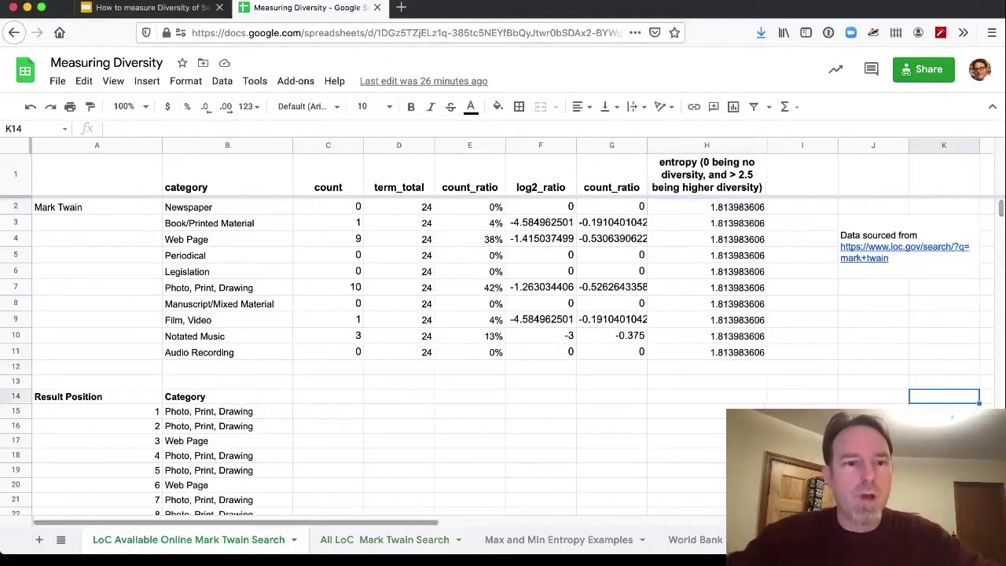
scroll(503, 354, down, 3)
scroll(503, 330, down, 3)
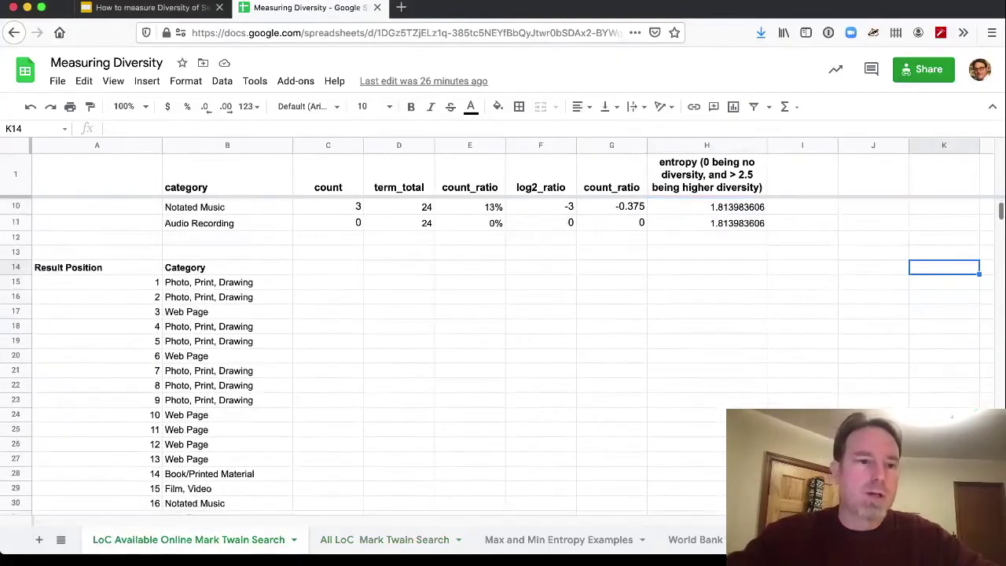
scroll(503, 331, down, 1)
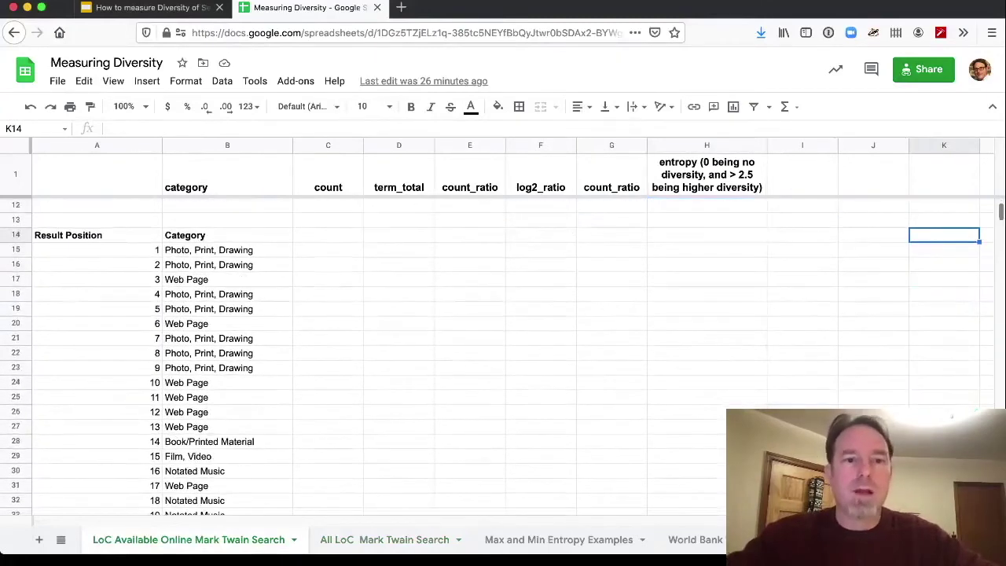
click(97, 250)
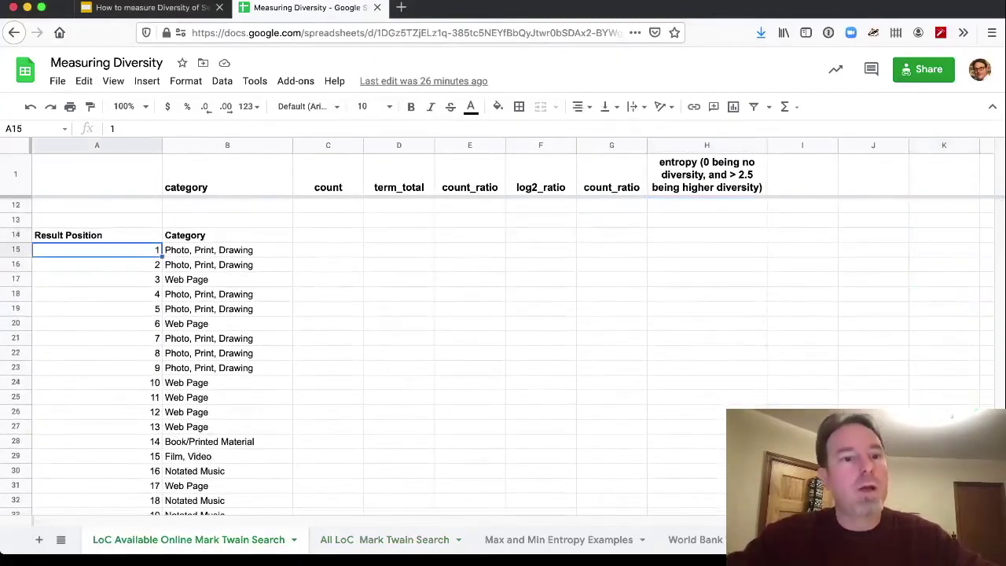
click(228, 250)
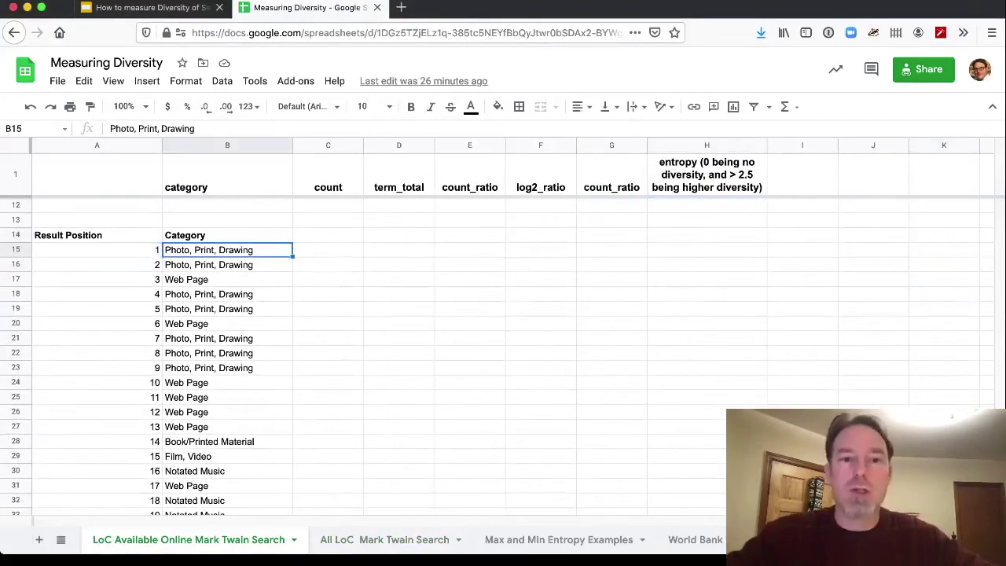
click(97, 264)
click(227, 264)
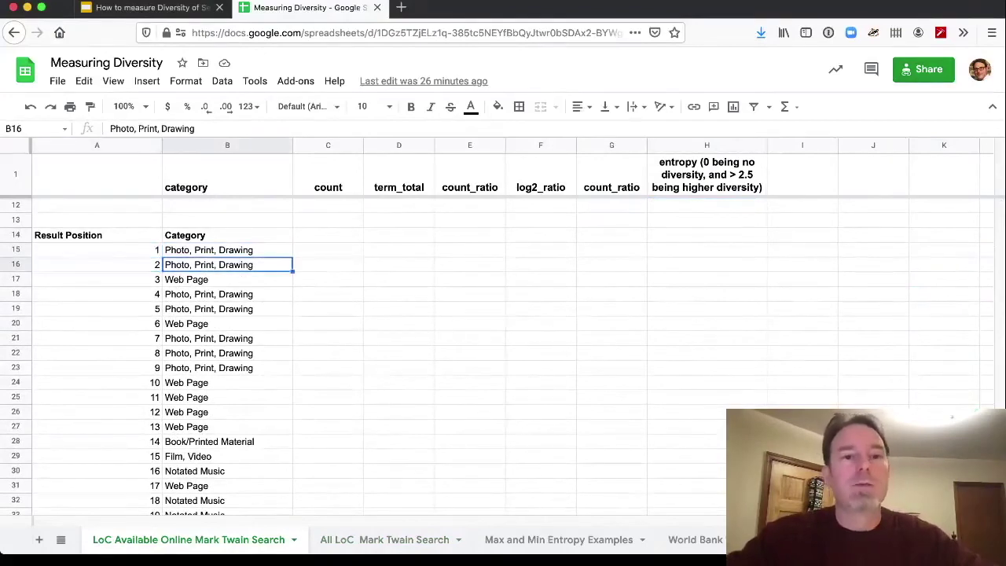
click(97, 279)
click(228, 279)
click(227, 294)
click(227, 323)
Step: Review the categories of the remaining online search results down to position 24
scroll(228, 324, down, 1)
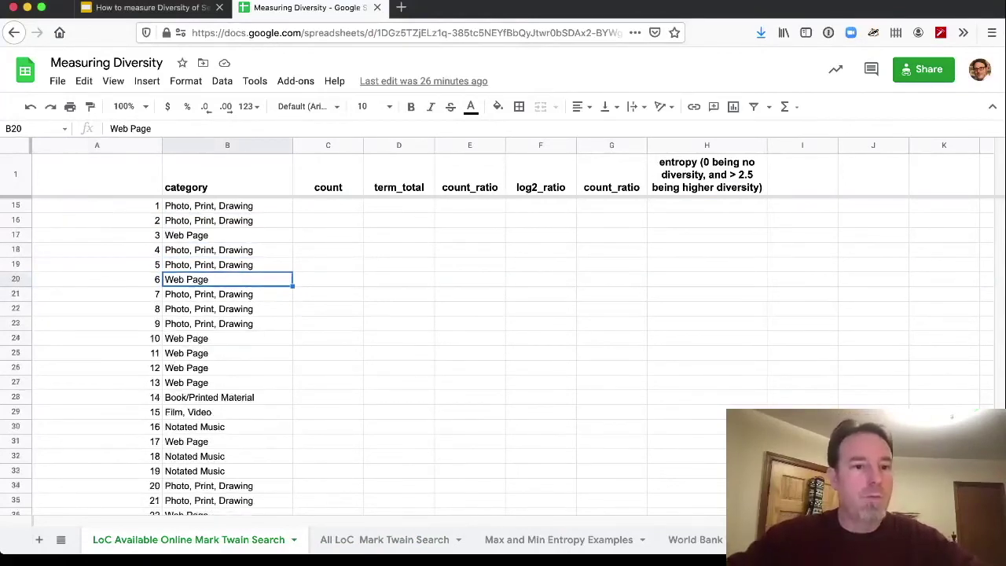
scroll(504, 354, down, 1)
scroll(503, 353, down, 2)
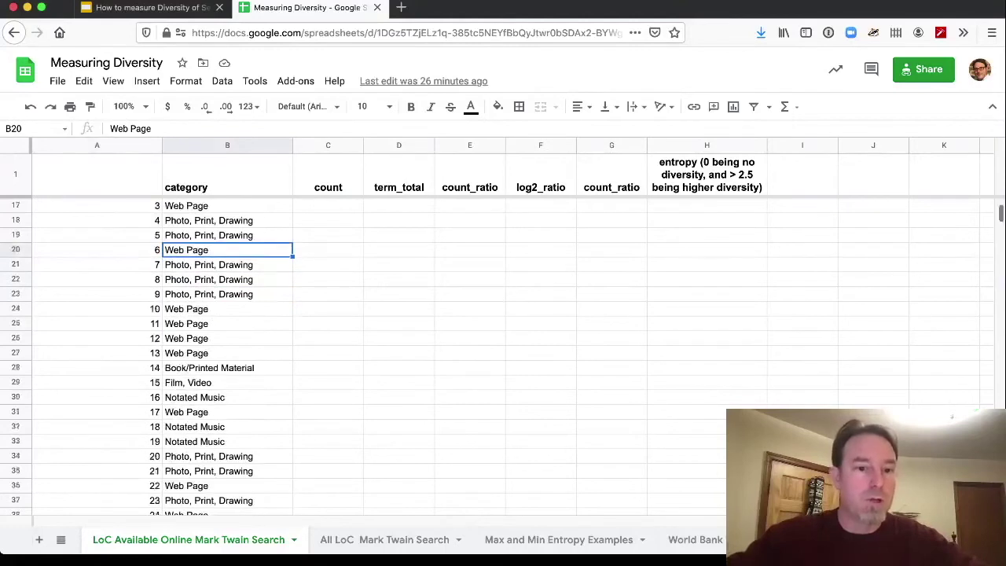
scroll(504, 354, down, 2)
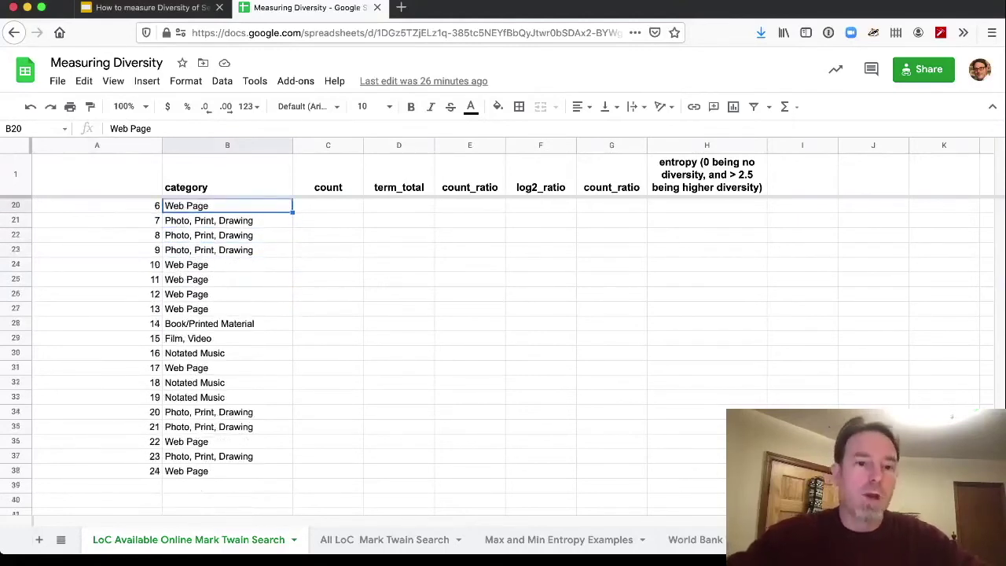
scroll(503, 353, up, 2)
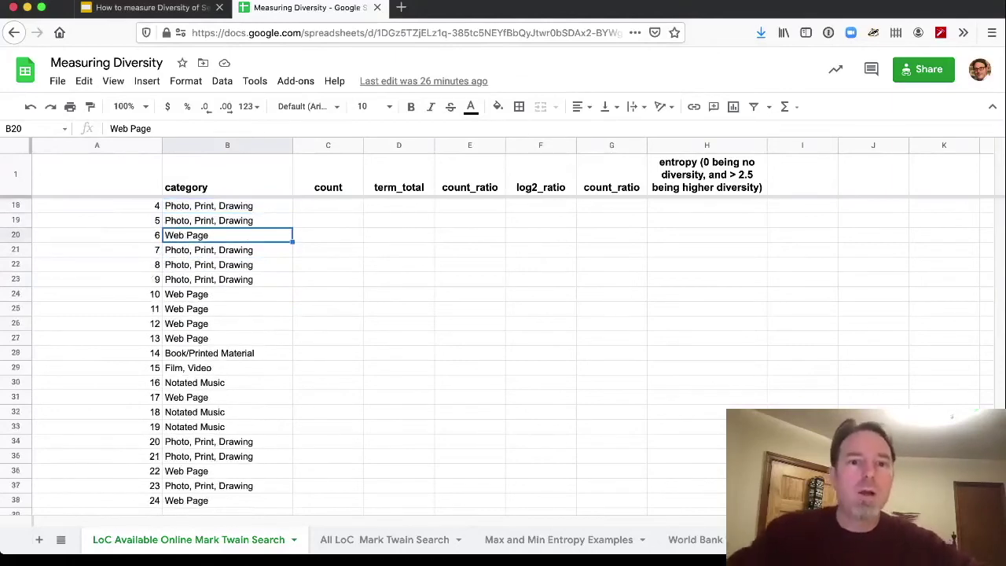
scroll(503, 354, up, 3)
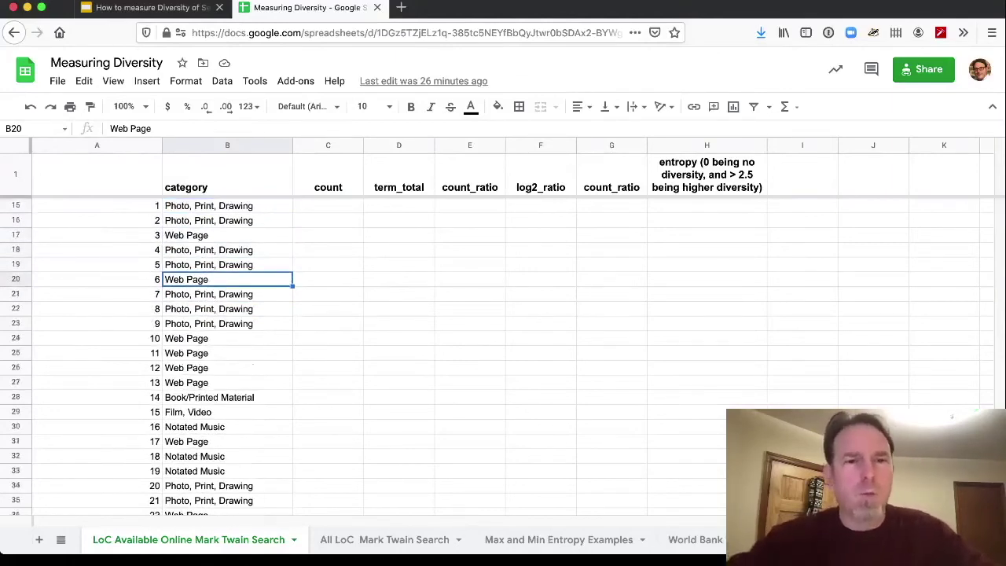
Step: Inspect the term_total column and the counts for Book/Printed Material, Web Page, Photo, Print, Drawing, Film, Video, and Notated Music in the online search summary
scroll(503, 354, up, 2)
scroll(503, 354, up, 10)
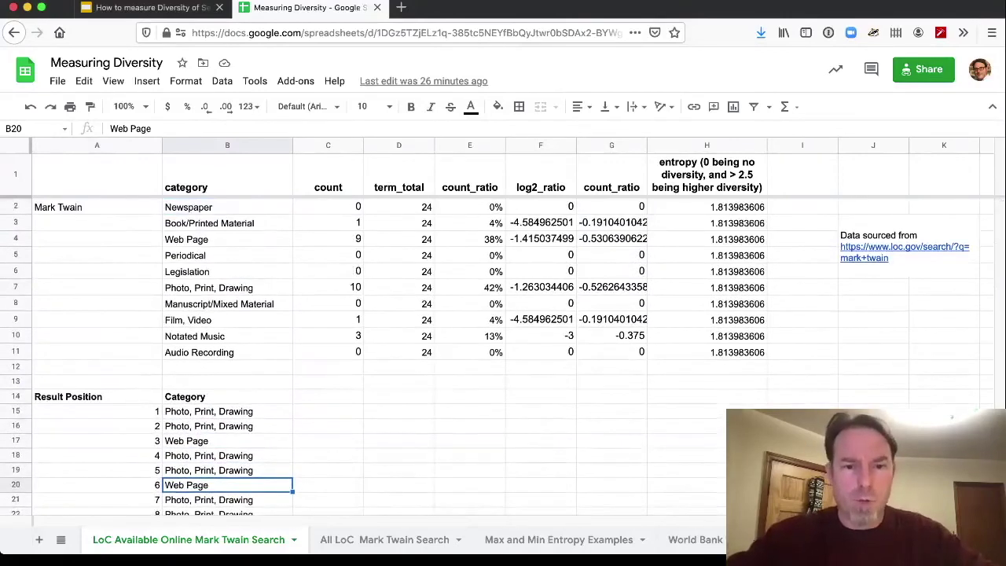
drag(399, 352, 398, 207)
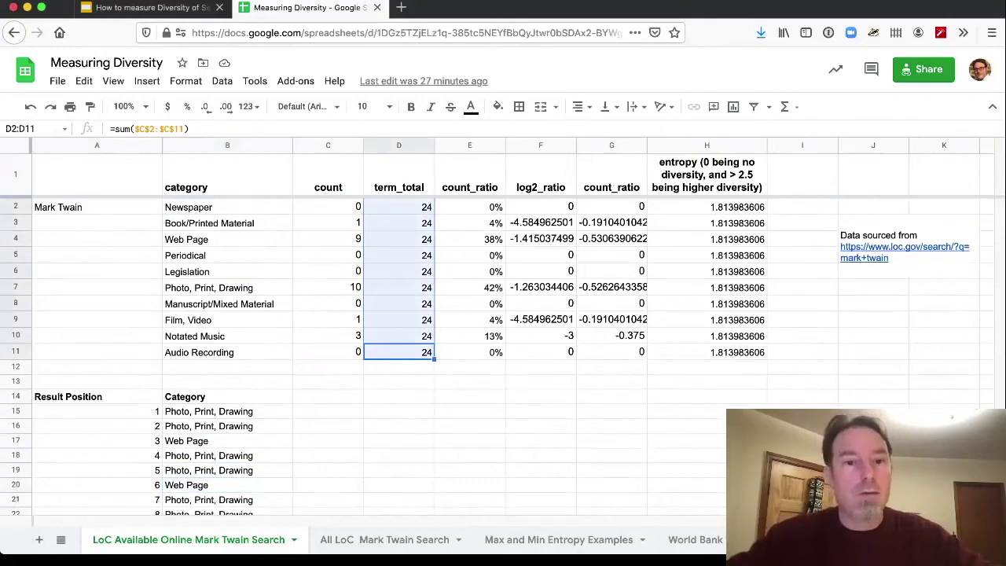
click(328, 222)
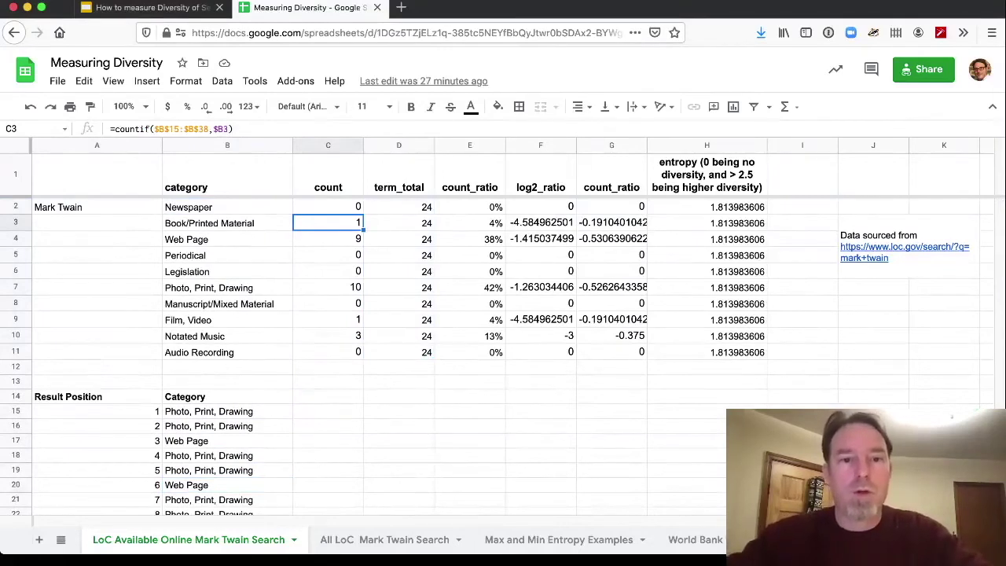
click(327, 239)
click(328, 287)
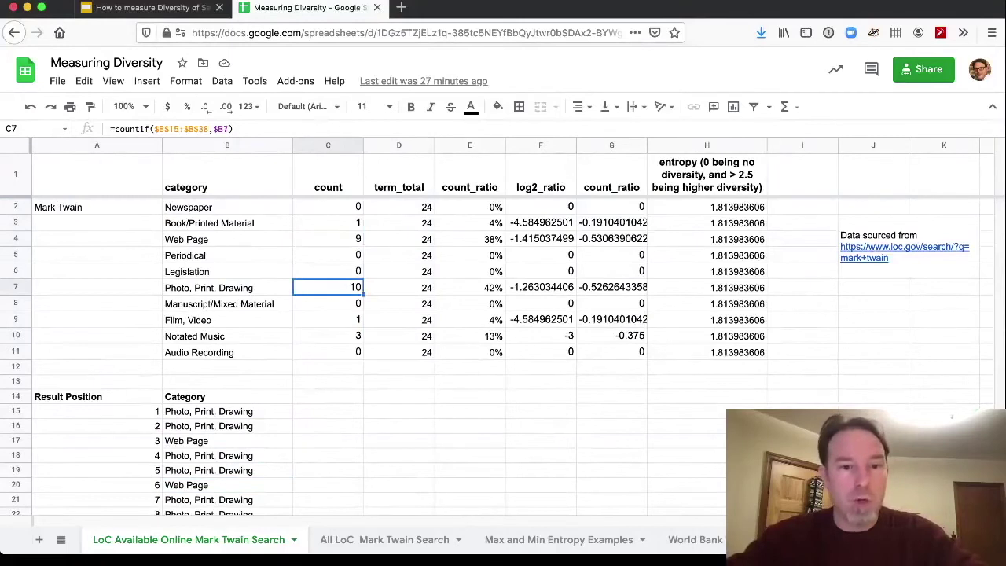
click(328, 319)
click(328, 335)
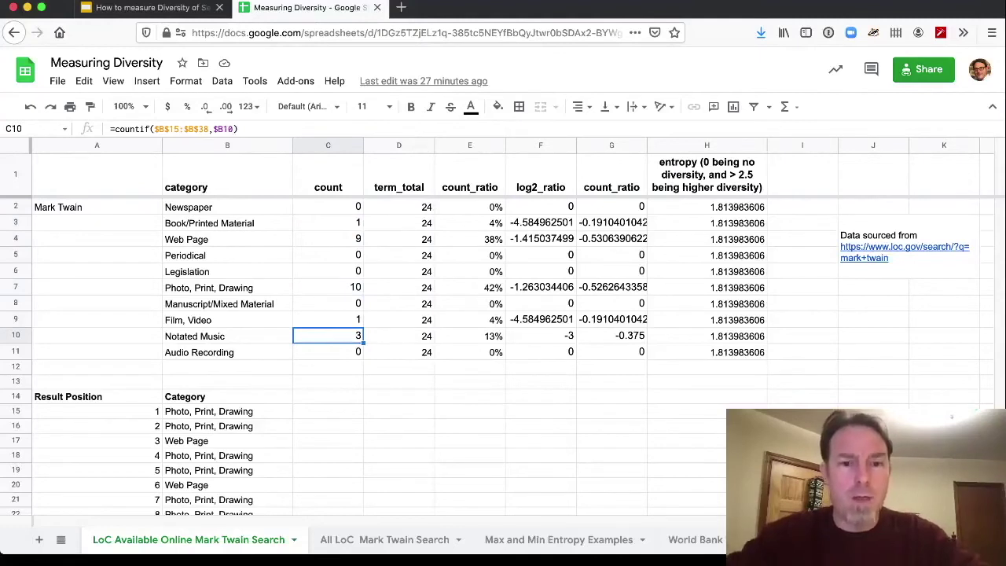
Step: Inspect the count cells for Audio Recording, Legislation, Periodical, and Newspaper in the online search summary
click(328, 351)
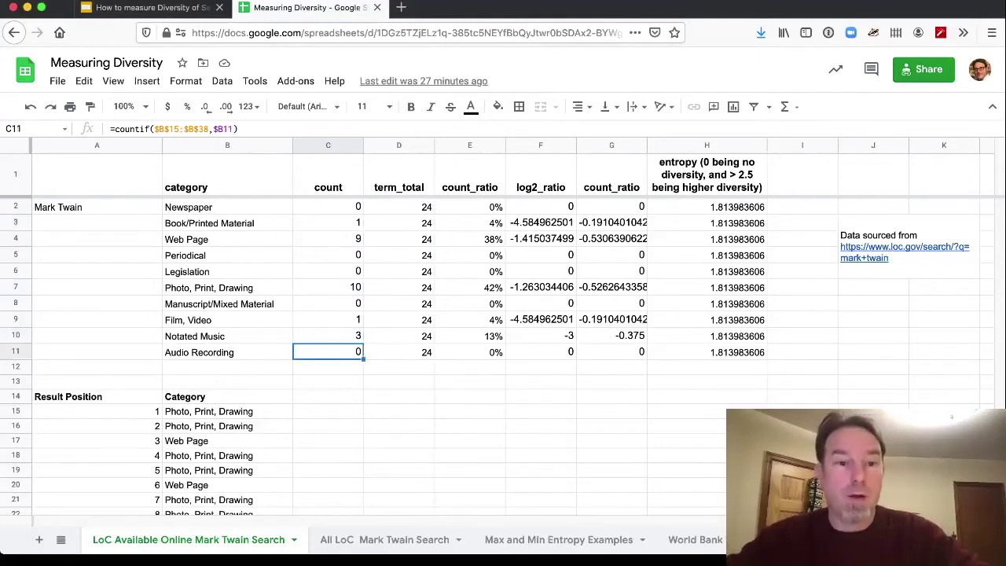
click(328, 271)
click(327, 255)
click(327, 207)
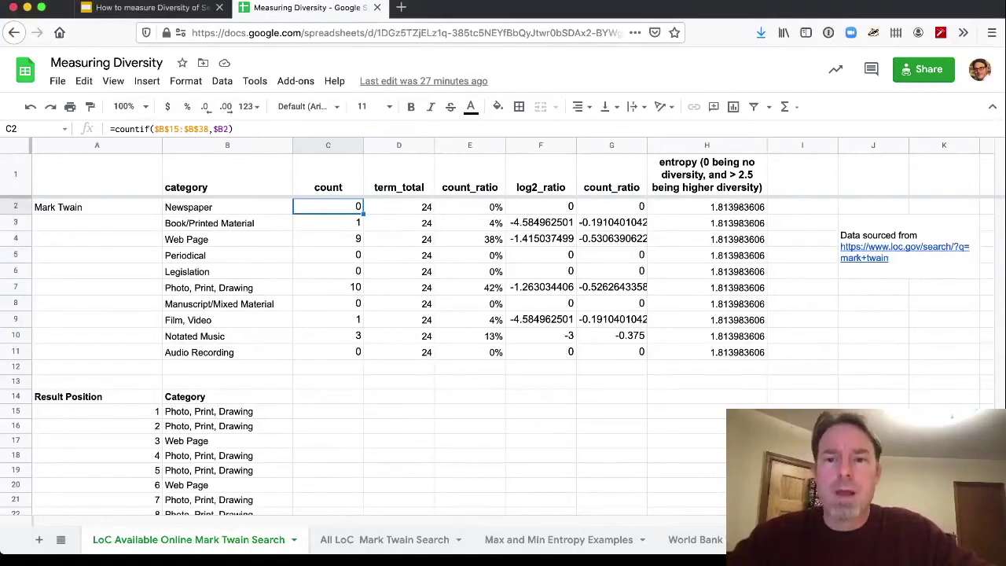
Step: Examine the entropy formula in H2 of the online search sheet and the search term in A2
click(707, 207)
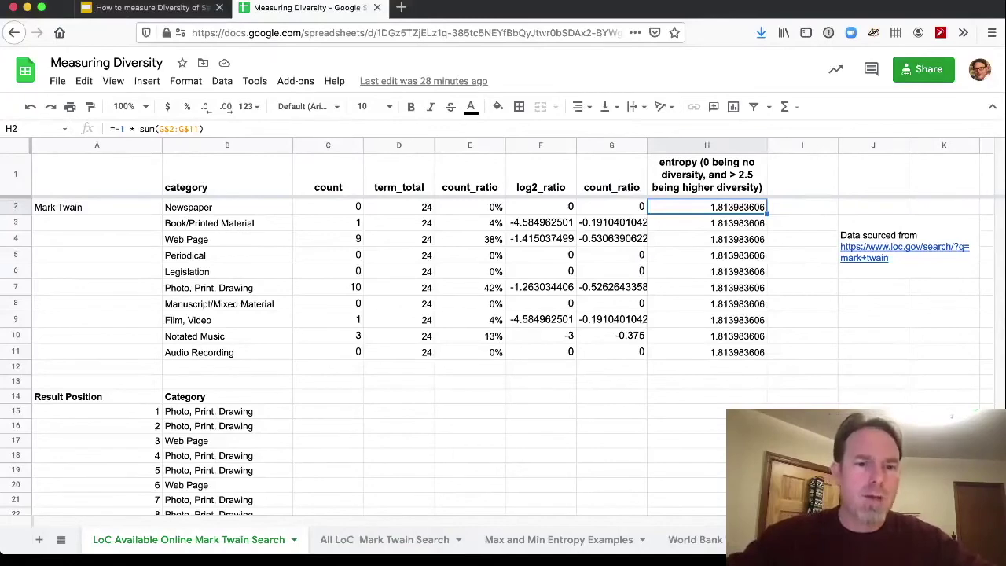
scroll(503, 314, down, 2)
scroll(503, 314, up, 2)
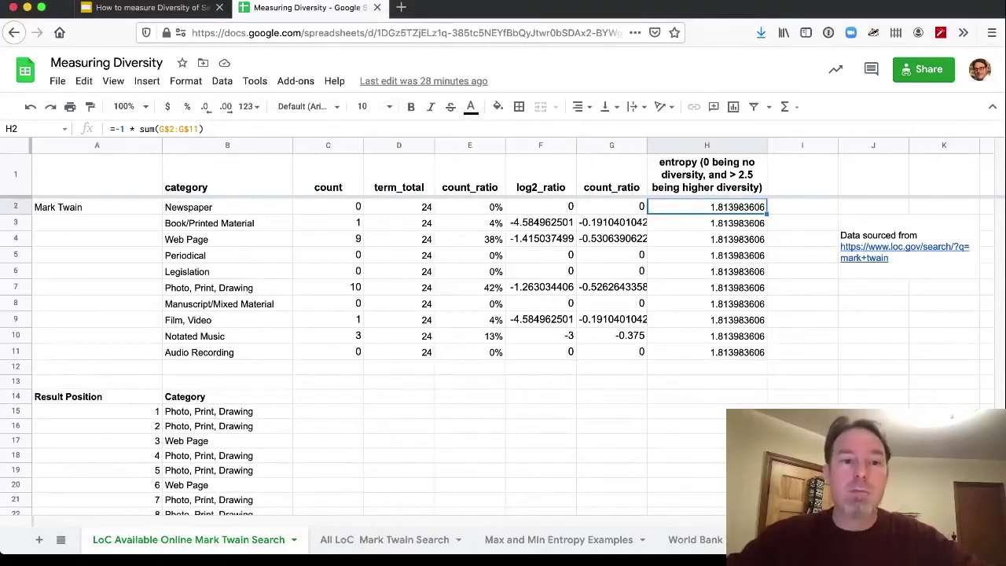
click(96, 207)
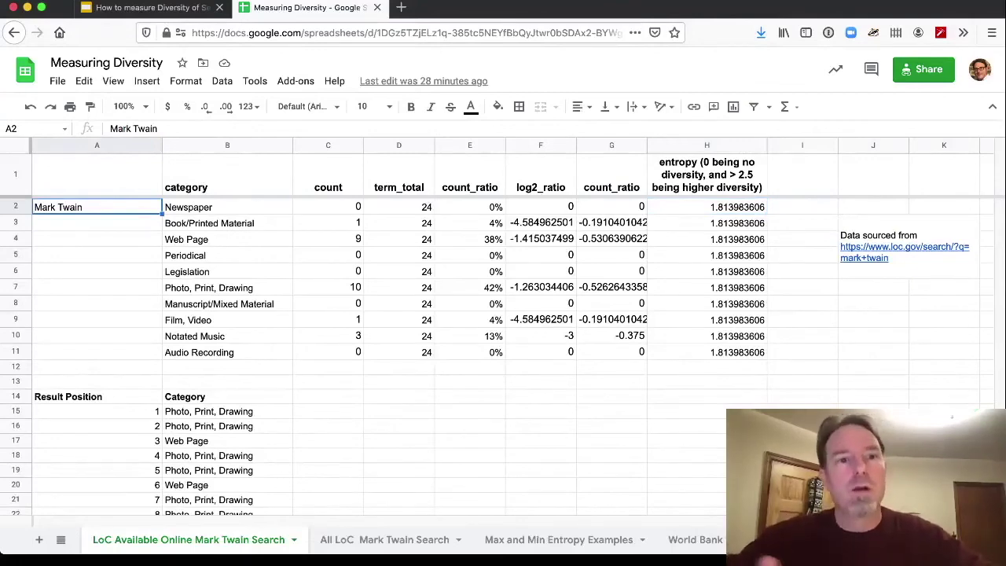
Step: Switch to the diversity presentation in Google Slides and advance to the closing Thank you slide
key(ctrl+shift+Tab)
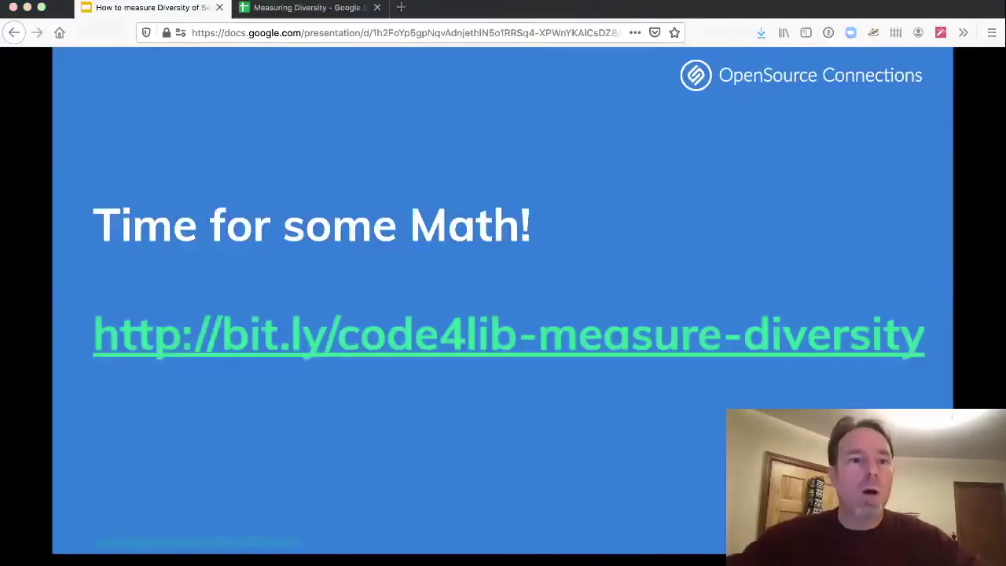
key(Right)
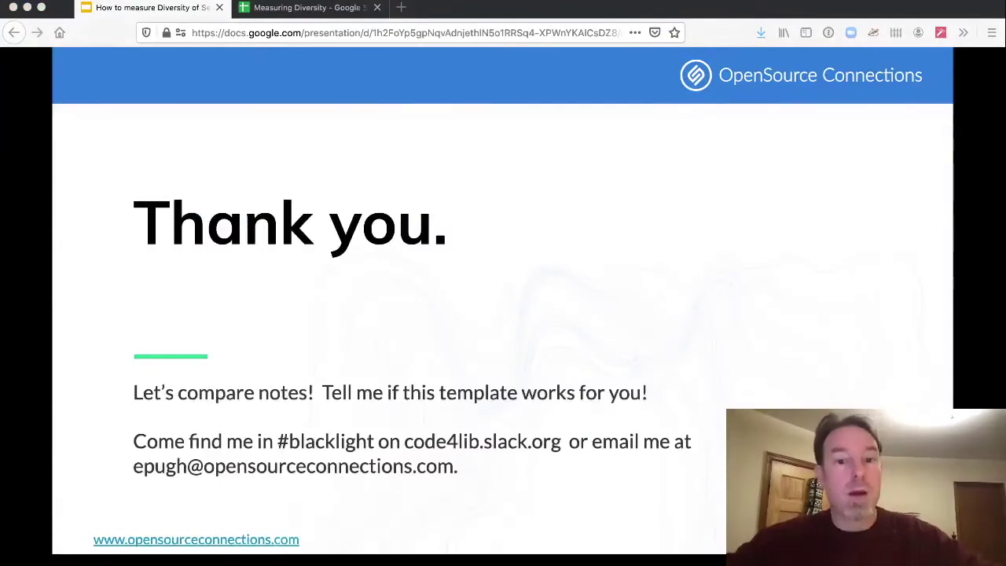